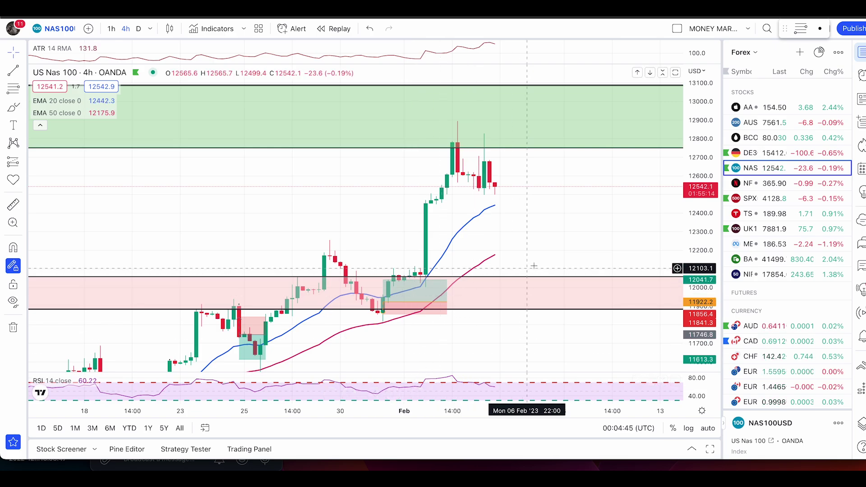
- Sketch a short pullback from the latest NAS100USD 4-hour candle into the red zone with the Brush
right_click(546, 182)
click(578, 191)
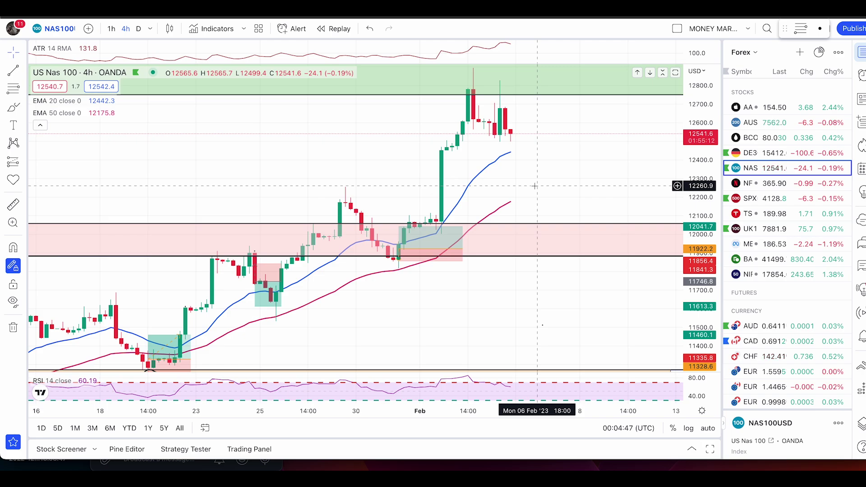
click(13, 107)
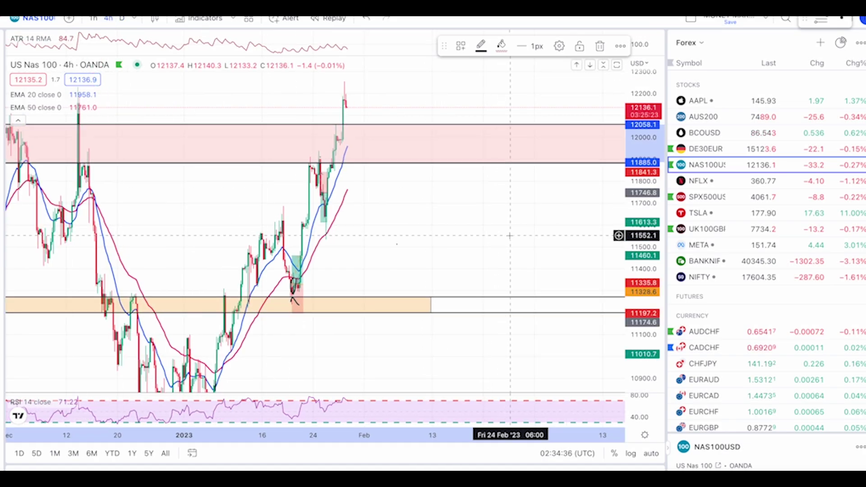
scroll(510, 235, up, 2)
right_click(486, 232)
drag(409, 221, 586, 214)
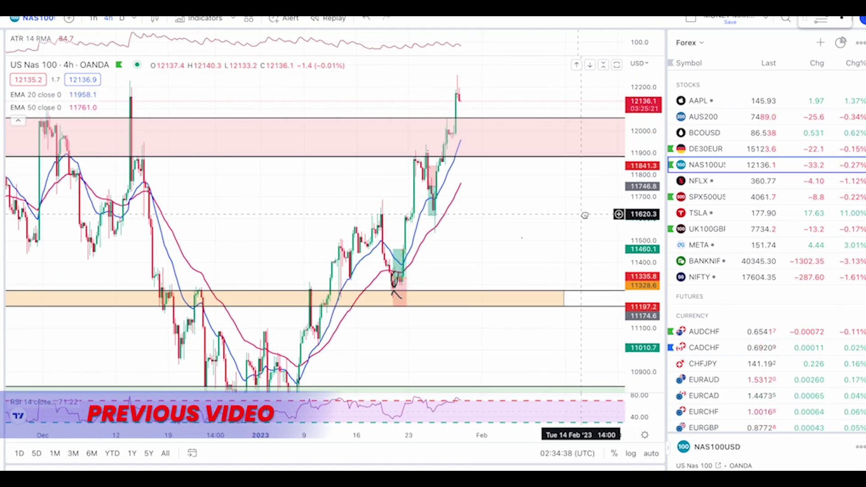
scroll(586, 216, up, 3)
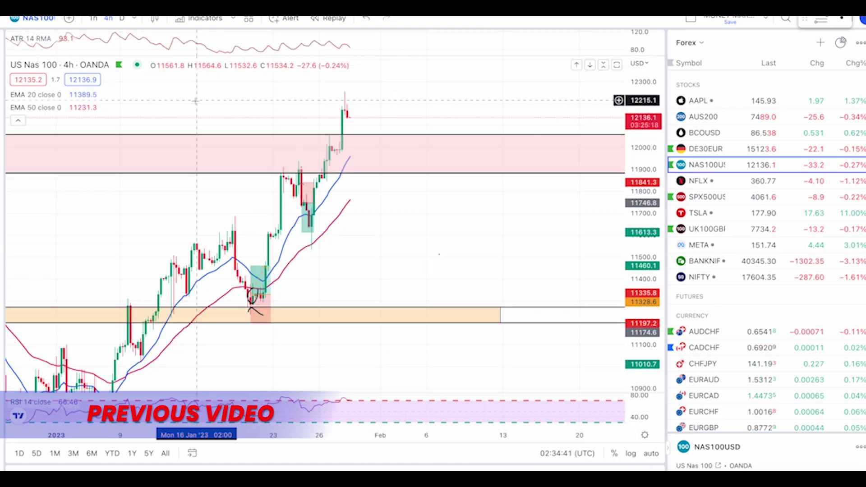
mouse_move(14, 106)
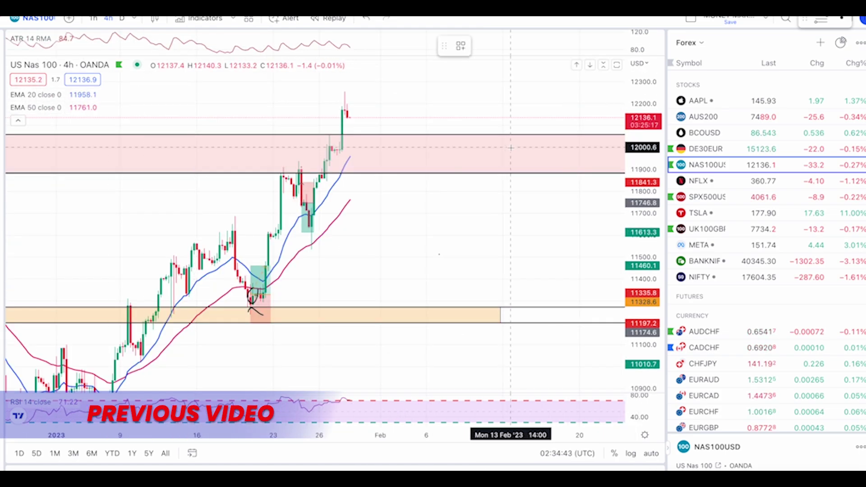
click(347, 113)
click(363, 145)
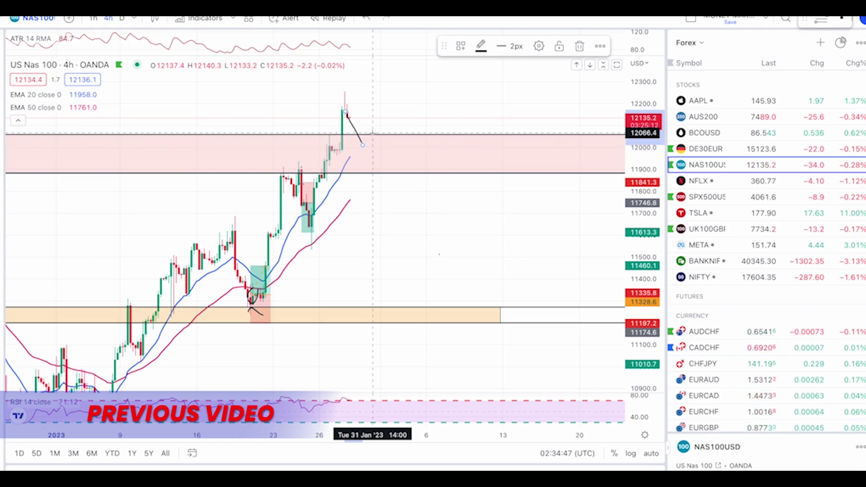
mouse_move(368, 140)
mouse_down()
mouse_move(370, 131)
mouse_move(363, 138)
mouse_move(394, 131)
mouse_move(405, 140)
mouse_move(411, 125)
mouse_move(432, 142)
mouse_up()
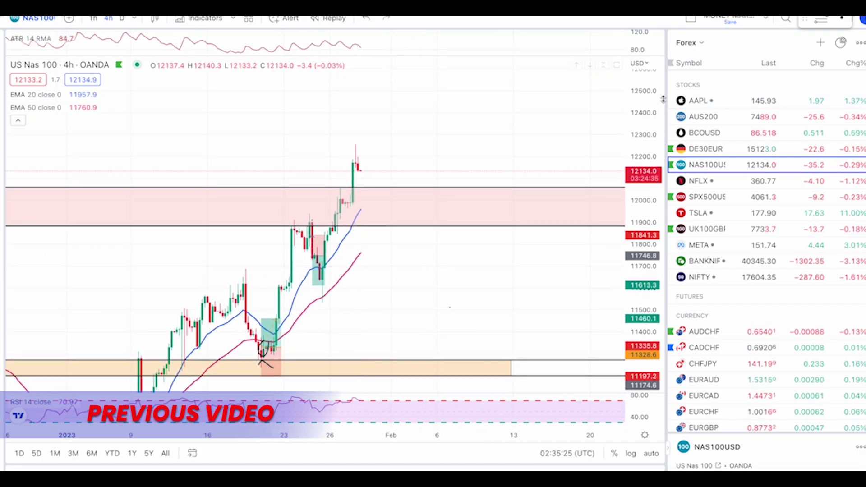
- Compress the price scale and sketch a projected rise from the last candle to the green zone with the Brush
drag(663, 99, 649, 201)
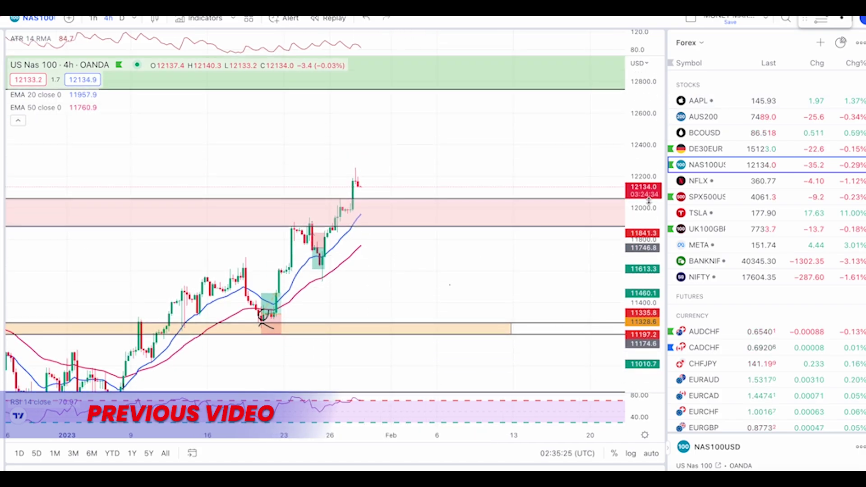
drag(358, 181, 394, 116)
drag(355, 95, 381, 82)
click(392, 80)
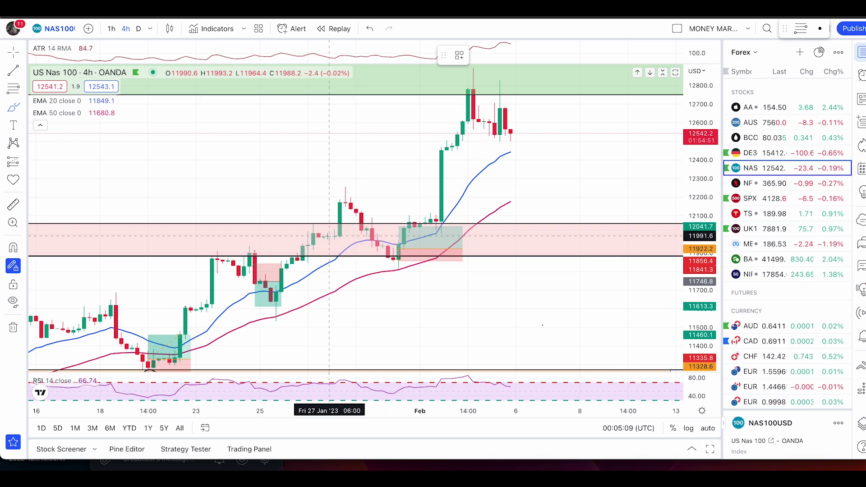
- Trace the breakout above the red zone, its pullback and the following rally with the Brush, and undo the strokes
mouse_move(329, 236)
mouse_down()
mouse_move(350, 191)
mouse_move(388, 255)
mouse_move(405, 243)
mouse_move(386, 265)
mouse_move(401, 243)
mouse_up()
key(ctrl+z)
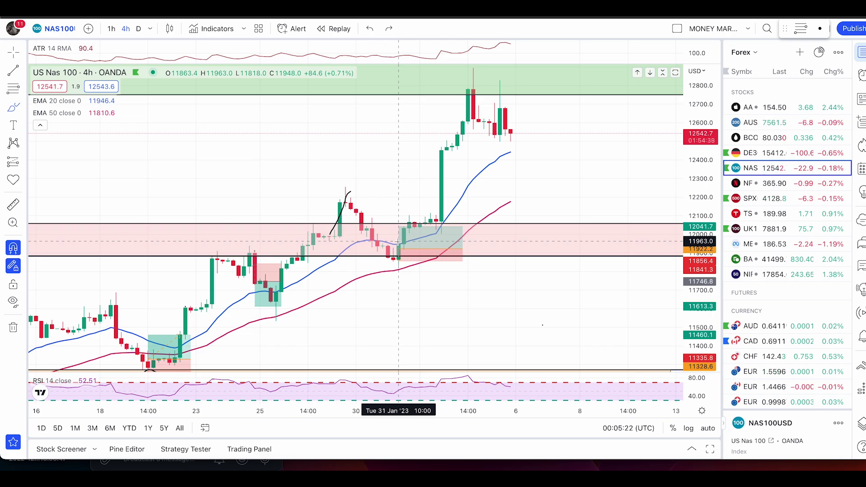
scroll(398, 241, up, 1)
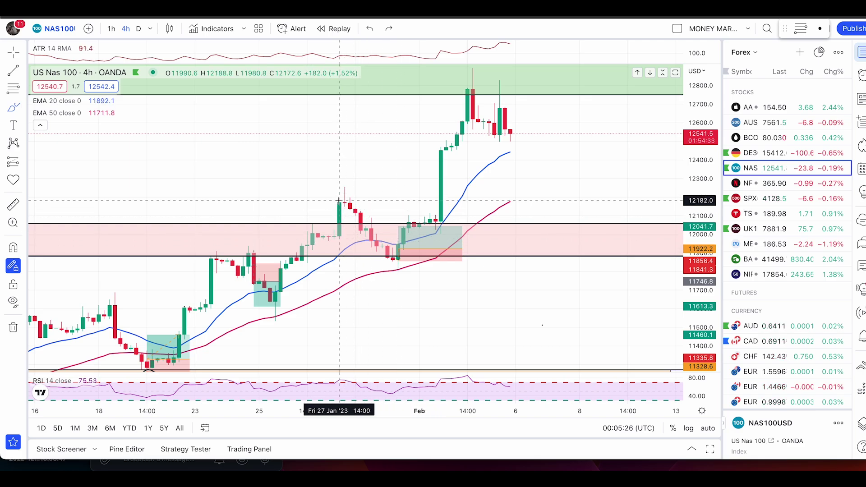
drag(336, 195, 349, 192)
mouse_move(388, 270)
mouse_down()
mouse_move(408, 261)
mouse_move(456, 118)
mouse_up()
key(super+z)
key(super+z)
key(super+z)
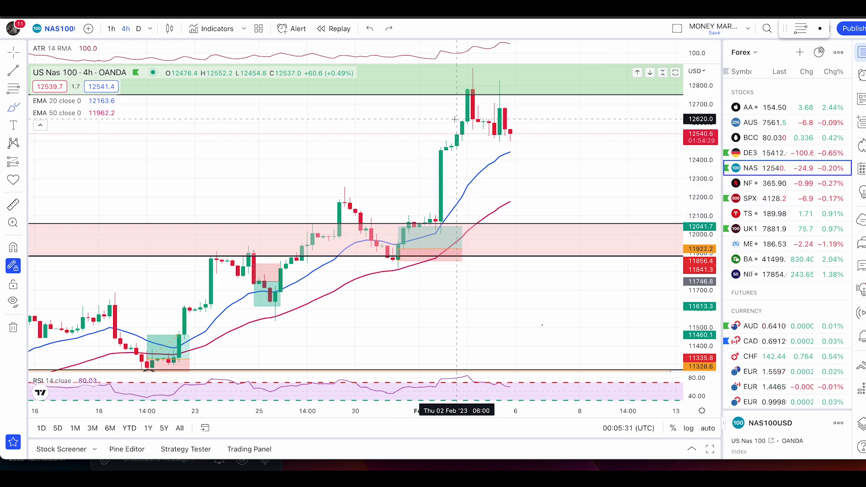
- Trace the rally into the green zone and the drop from its peak, circle the latest candles, and undo these strokes
drag(544, 139, 520, 183)
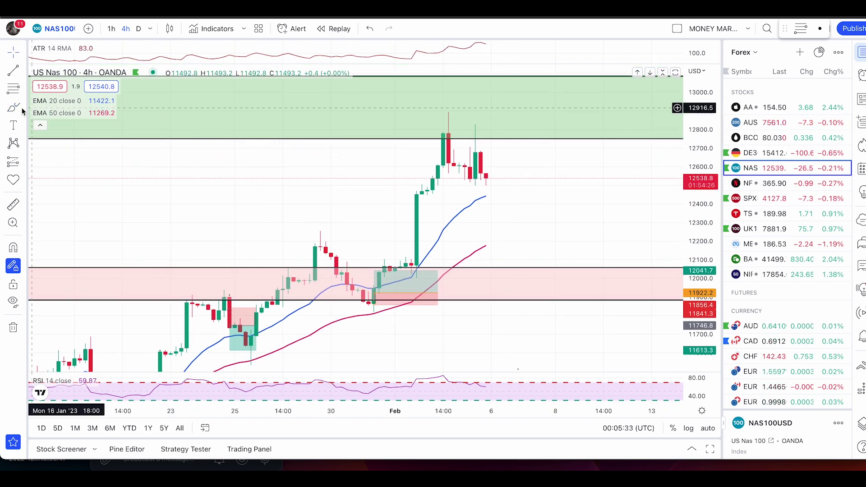
mouse_move(279, 162)
mouse_down()
mouse_move(400, 106)
mouse_move(415, 117)
mouse_up()
key(super+z)
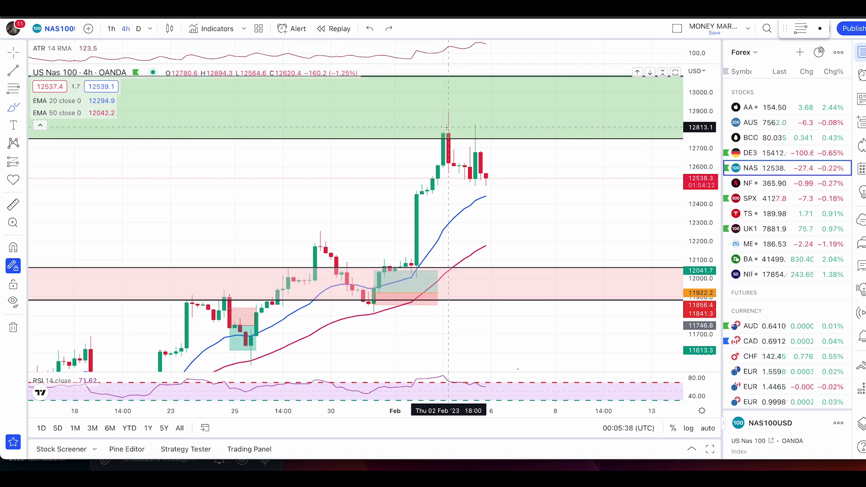
drag(448, 127, 481, 179)
key(ctrl+z)
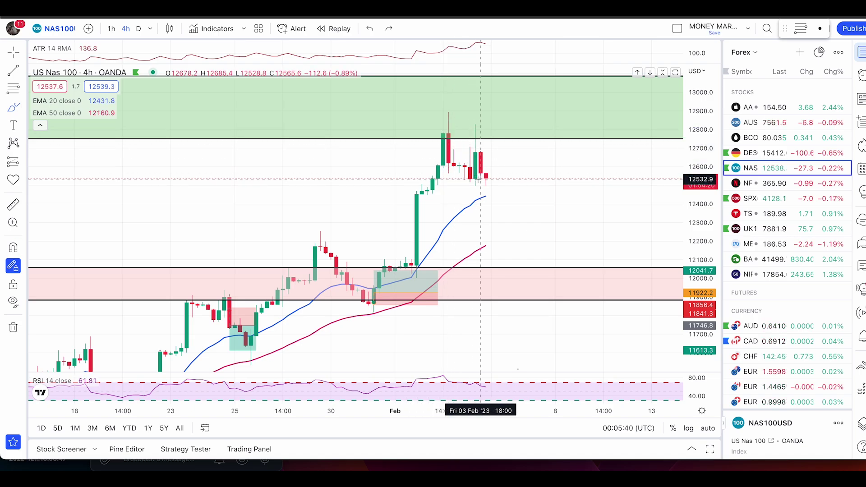
mouse_move(481, 179)
mouse_down()
mouse_move(512, 122)
mouse_move(462, 167)
mouse_move(491, 181)
mouse_up()
key(ctrl+z)
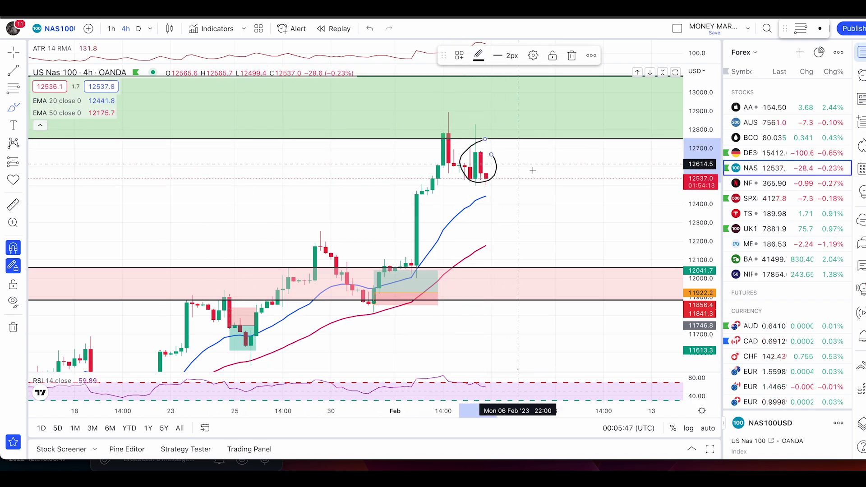
key(ctrl+z)
- Draw a rectangle over the recent highs inside the green zone, from about 12,780 to 12,900
click(25, 106)
click(63, 147)
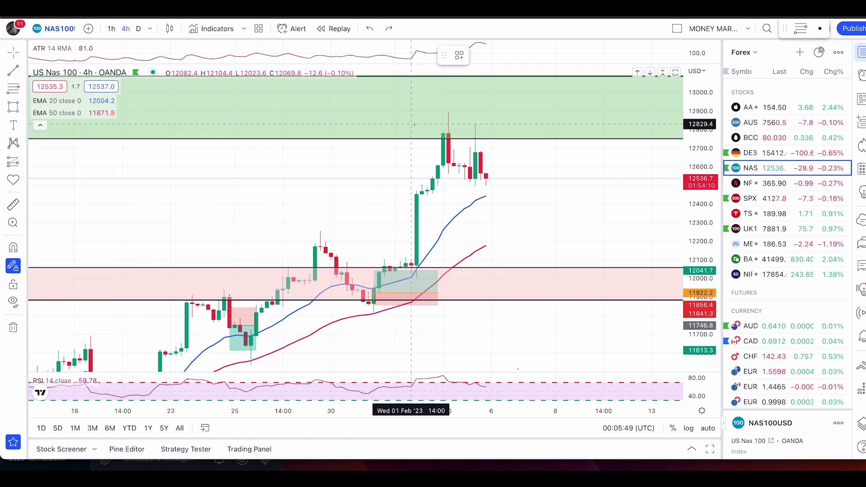
drag(442, 112, 518, 133)
scroll(518, 134, up, 2)
- Sketch a rise from the last candle into the small rectangle and a fall back down, and undo the strokes
click(25, 107)
click(56, 109)
mouse_move(444, 175)
mouse_down()
mouse_move(467, 128)
mouse_move(473, 146)
mouse_move(504, 130)
mouse_move(493, 123)
mouse_move(499, 171)
mouse_move(486, 183)
mouse_up()
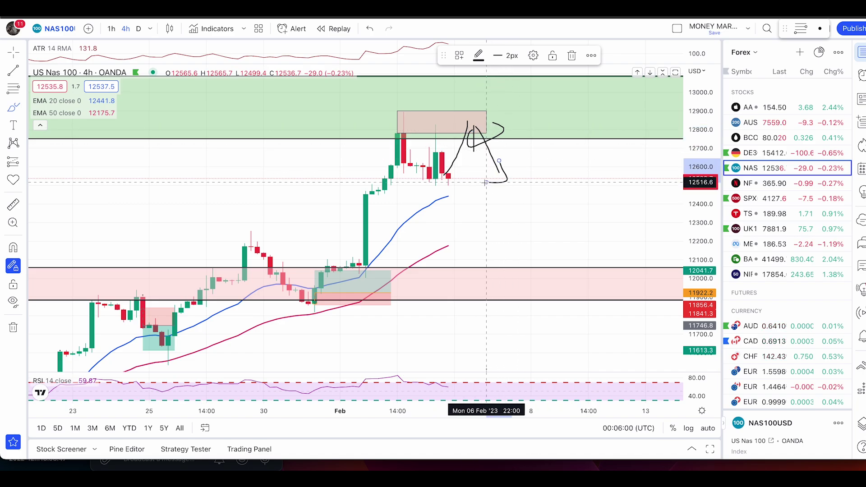
key(ctrl+z)
key(ctrl+z)
key(ctrl+z)
key(ctrl+z)
key(ctrl+z)
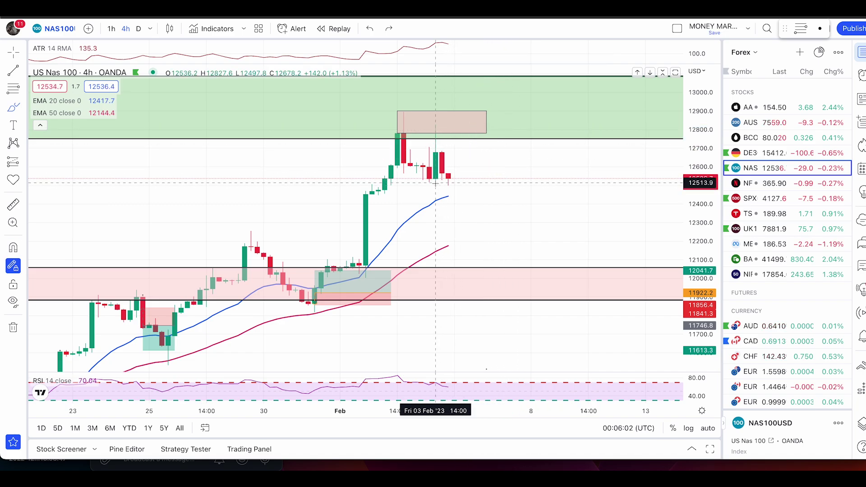
- Sketch a breakout path above the small rectangle with a retest and a continued rise, and mark the green zone's upper edge
drag(436, 175, 474, 103)
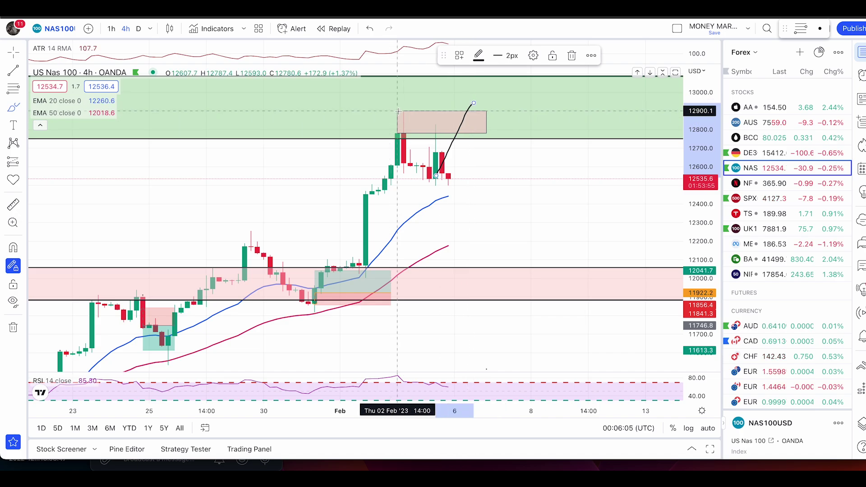
mouse_move(399, 111)
mouse_down()
mouse_move(474, 106)
mouse_move(511, 86)
mouse_up()
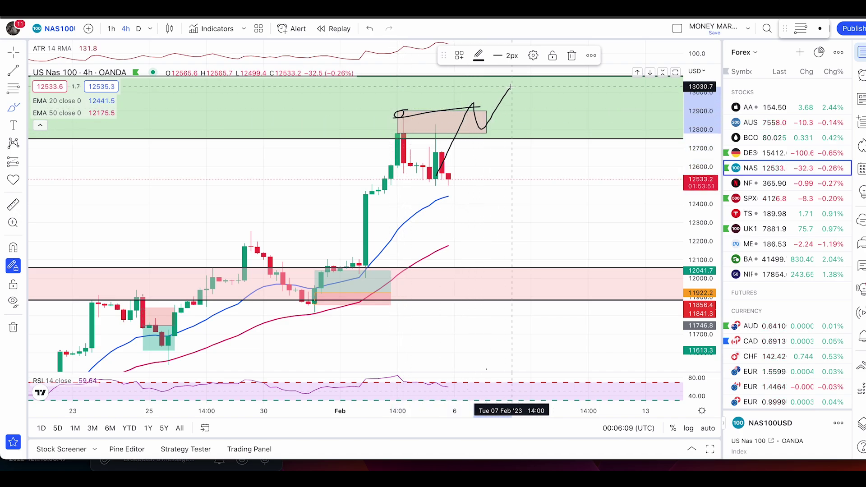
click(519, 86)
drag(567, 190, 505, 246)
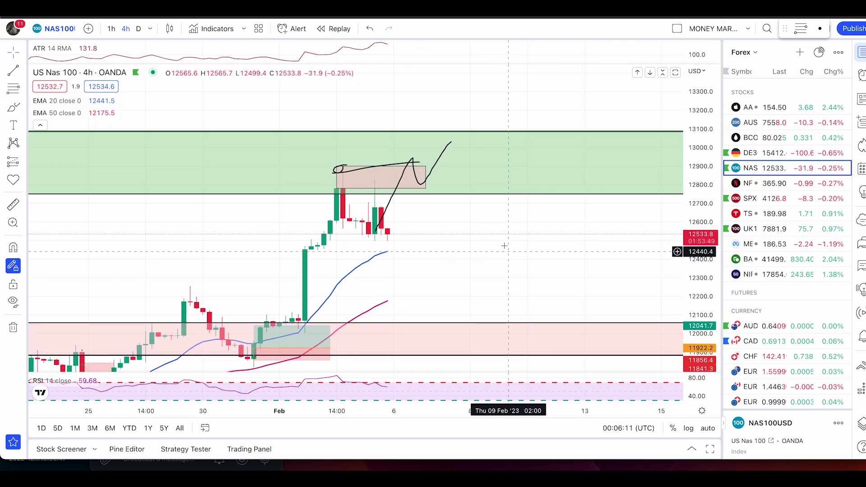
drag(422, 130, 470, 130)
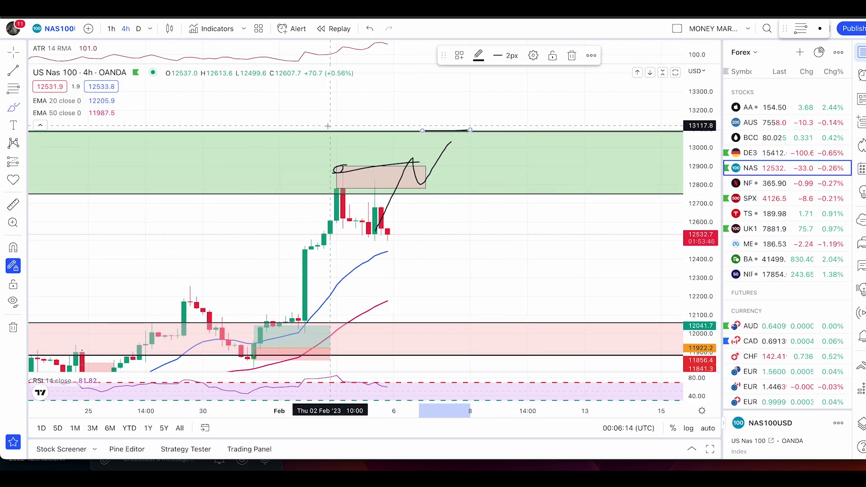
- Switch NAS100USD to the daily timeframe, examine the green zone and sketch a brush stroke beside the price
click(137, 29)
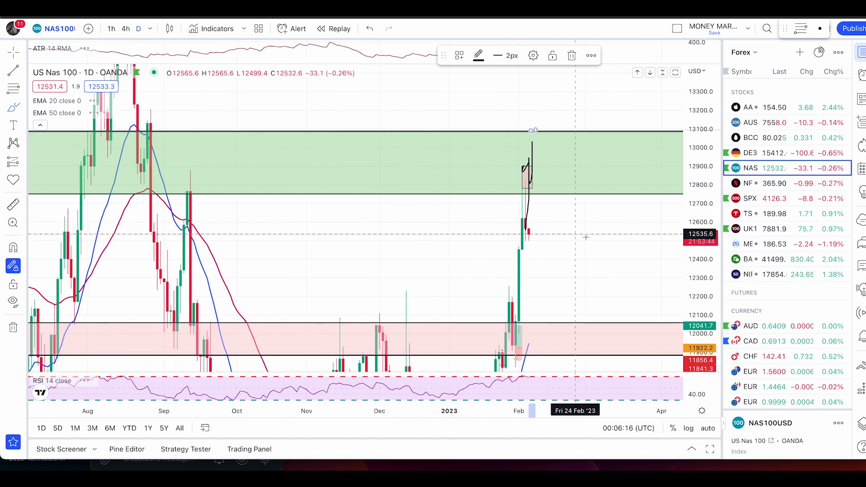
scroll(406, 237, up, 3)
click(495, 136)
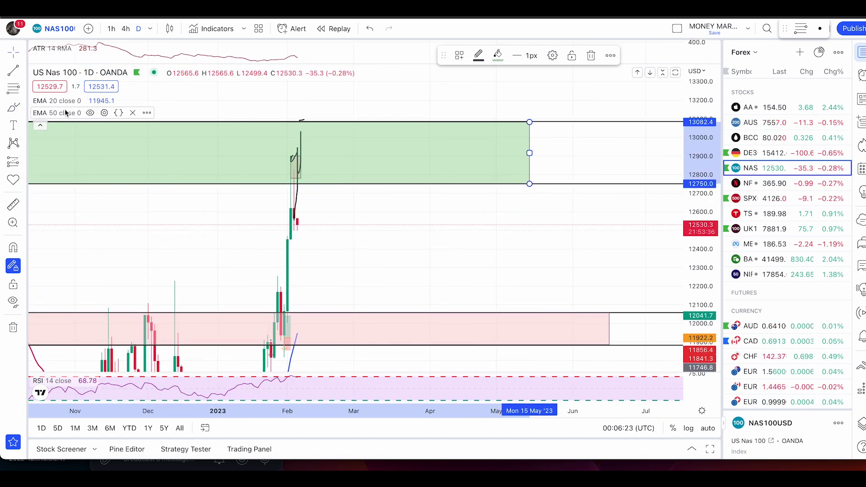
click(13, 107)
mouse_move(377, 119)
mouse_down()
mouse_move(344, 127)
mouse_move(360, 114)
mouse_move(359, 156)
mouse_up()
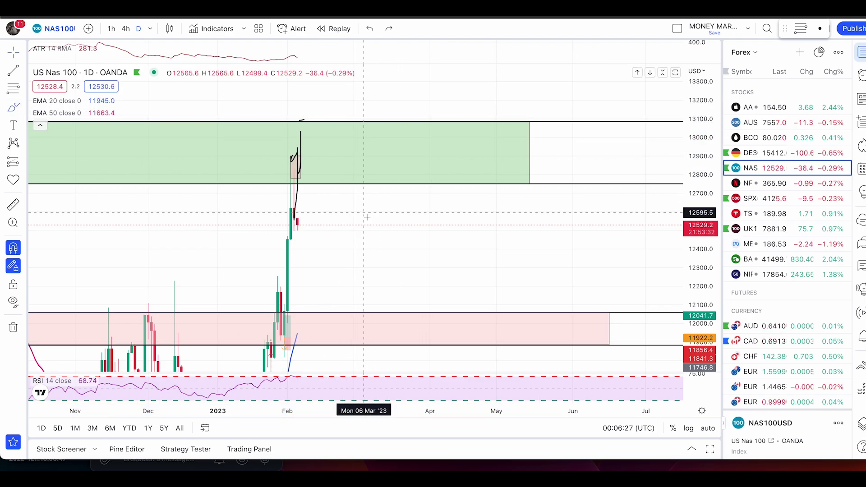
- Return the chart to the 4-hour timeframe and undo the brush strokes of the projected breakout path
click(126, 28)
drag(422, 187, 276, 188)
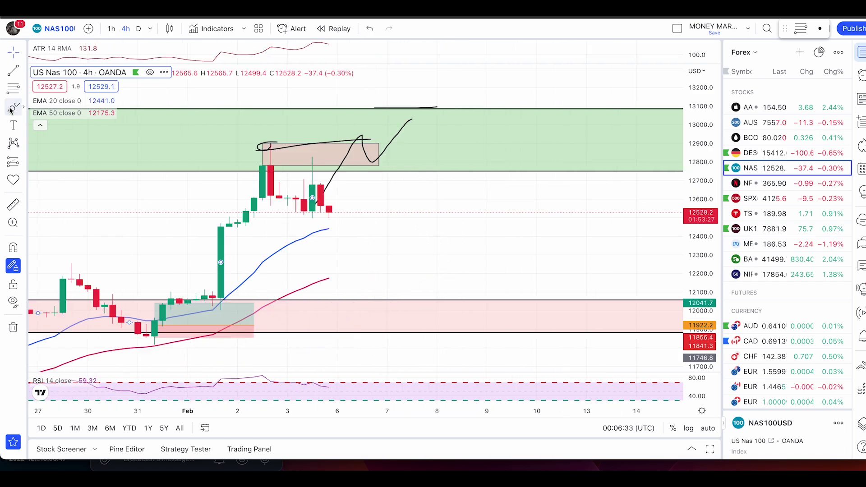
click(323, 150)
key(super+z)
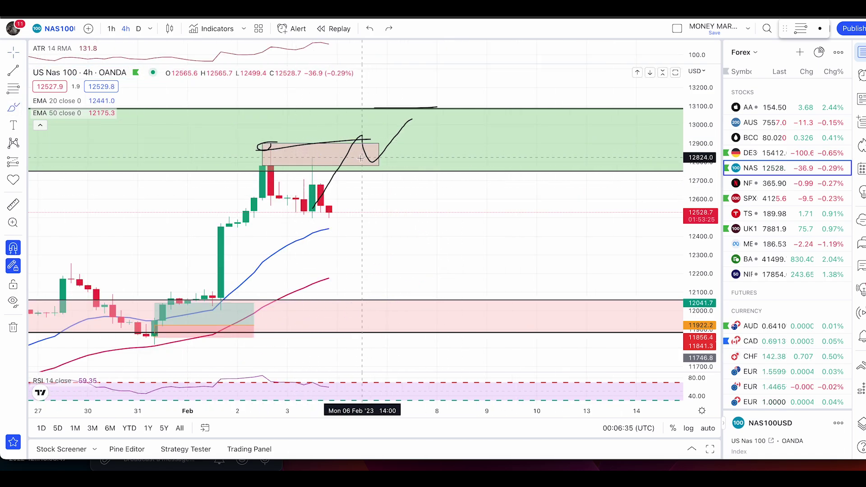
key(super+z)
key(super+z)
- Lower the small rectangle's upper edge to 12892.0 and sketch a stroke from the last candle toward it
scroll(584, 211, up, 3)
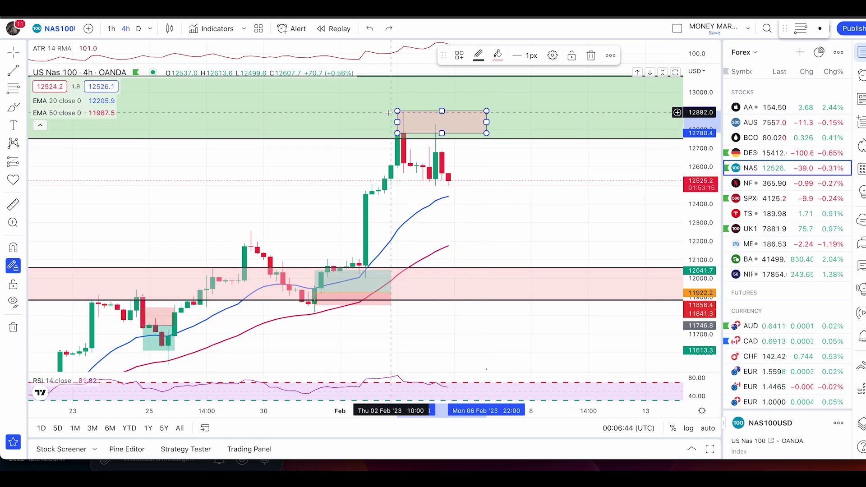
drag(397, 110, 396, 112)
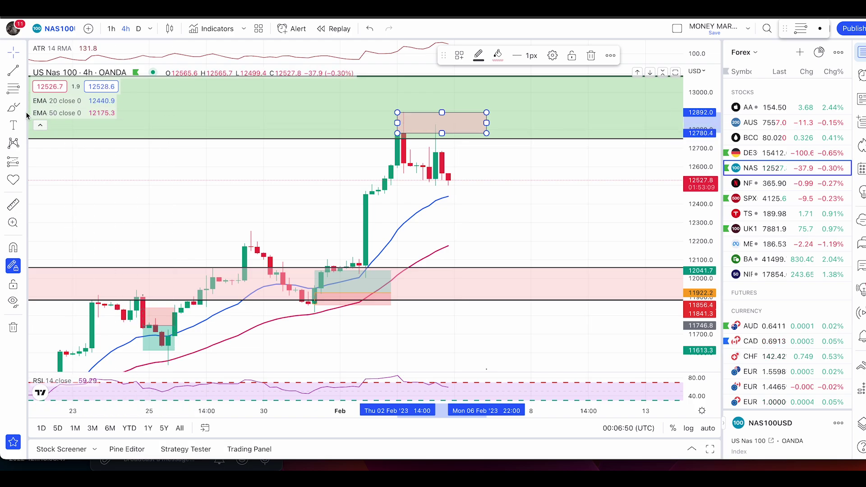
click(13, 107)
mouse_move(454, 178)
mouse_down()
mouse_move(470, 128)
mouse_move(485, 153)
mouse_up()
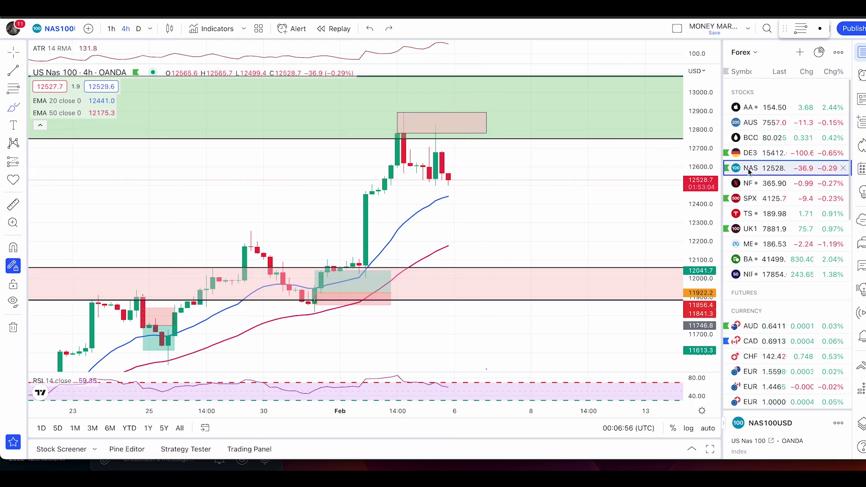
- Switch the chart to SPX500USD from the watchlist
key(Down)
key(Down)
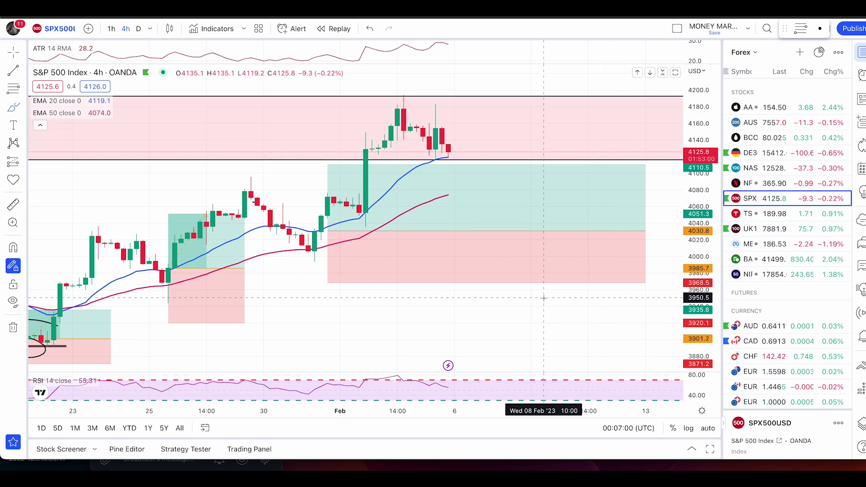
scroll(600, 316, down, 3)
- Sketch a projected dip and rise from the latest S&P 500 candles toward the red zone with the Brush
mouse_move(67, 116)
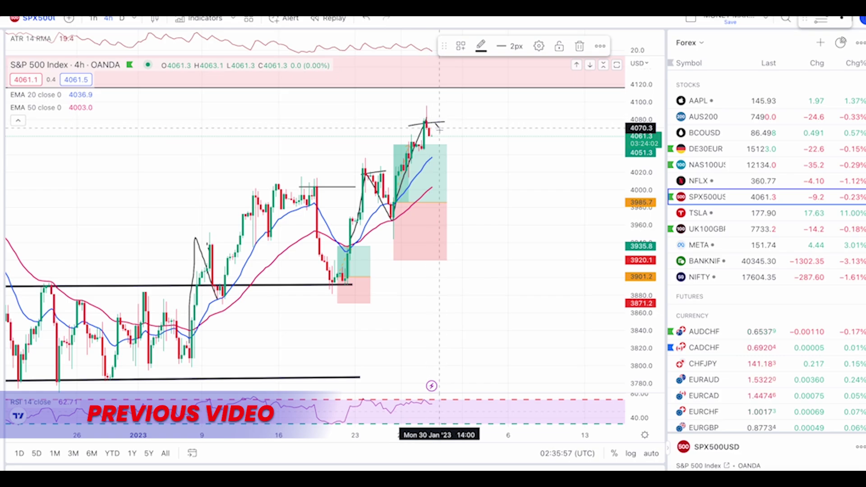
mouse_move(439, 129)
mouse_down()
mouse_move(458, 138)
mouse_move(475, 100)
mouse_up()
click(122, 18)
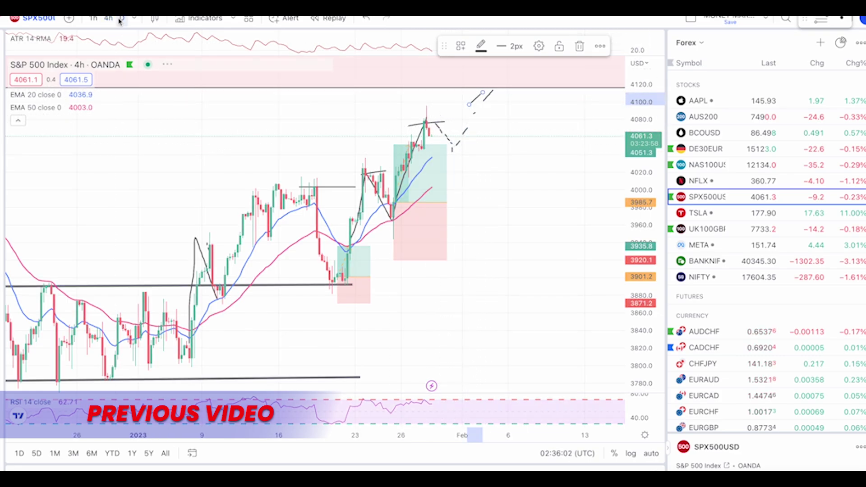
drag(450, 149, 380, 177)
right_click(482, 150)
key(Escape)
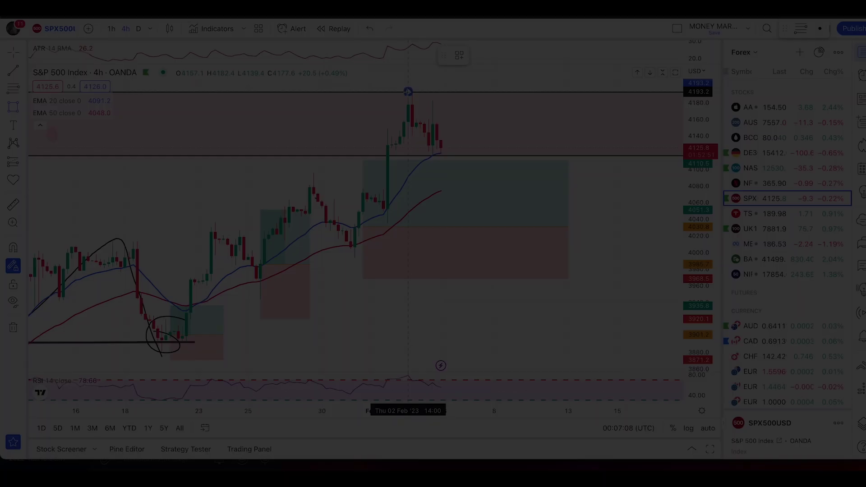
- Draw a small rectangle on the S&P 500 chart from the recent high at 4193.2 down to 4177.4, ending on 8 Feb
drag(408, 91, 494, 105)
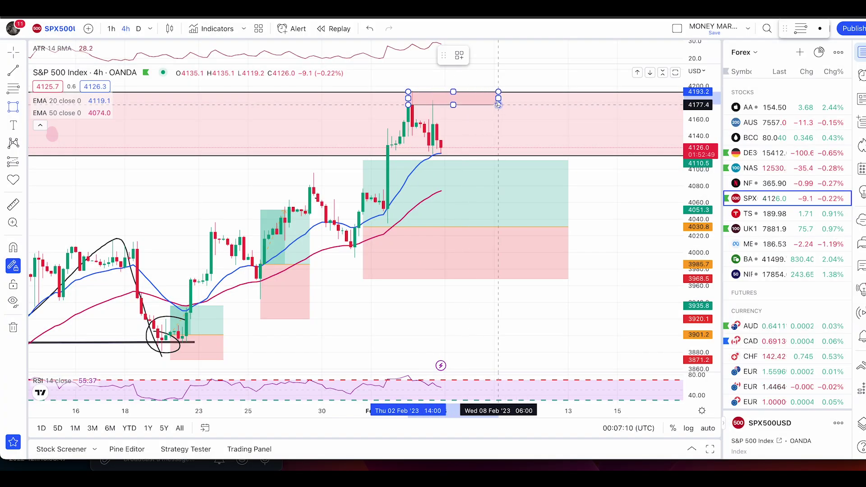
scroll(624, 199, up, 2)
right_click(624, 199)
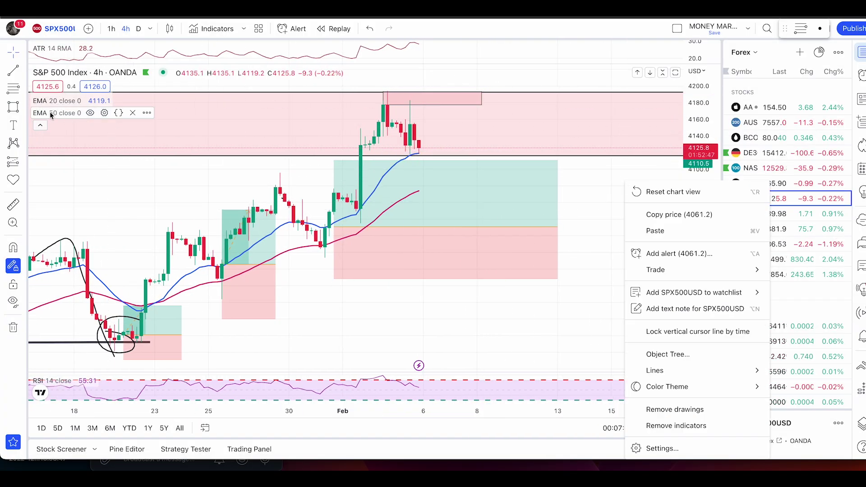
- Sketch a projected rise from the last S&P 500 candle into the small rectangle with the Brush, undoing the surplus strokes
click(23, 108)
click(49, 108)
mouse_move(391, 111)
mouse_down()
mouse_move(383, 92)
mouse_move(379, 119)
mouse_move(392, 118)
mouse_move(392, 102)
mouse_up()
key(super+z)
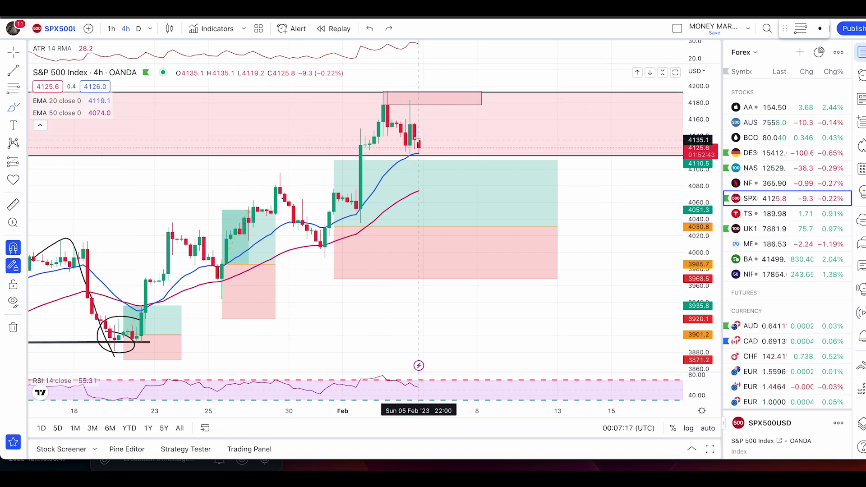
mouse_move(420, 148)
mouse_down()
mouse_move(445, 96)
mouse_move(478, 145)
mouse_up()
key(ctrl+z)
key(ctrl+z)
key(ctrl+z)
key(ctrl+z)
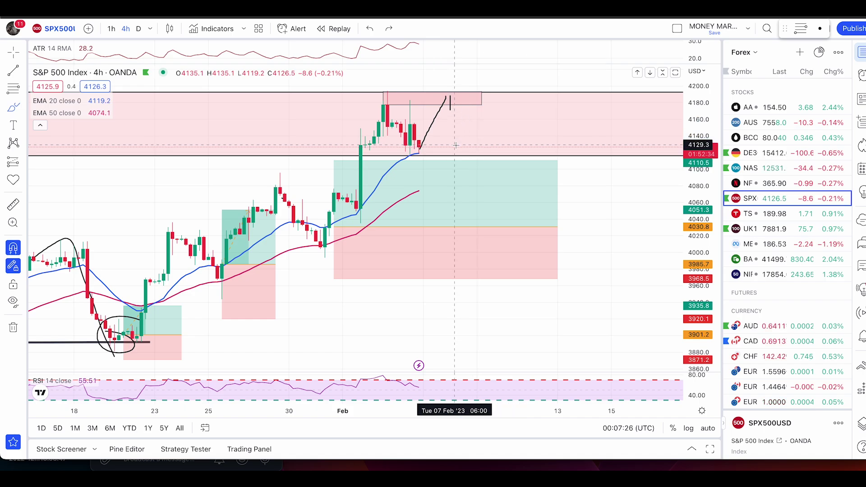
- Circle the recent S&P 500 high, sketch a pullback and breakout above the red zone, and undo the brush strokes
drag(409, 122, 397, 151)
key(ctrl+z)
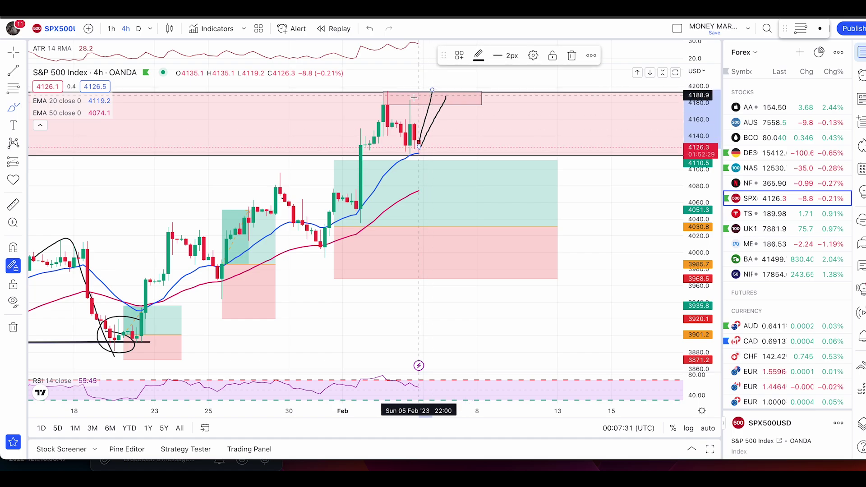
mouse_move(395, 91)
mouse_down()
mouse_move(381, 90)
mouse_move(396, 89)
mouse_up()
mouse_move(442, 113)
mouse_down()
mouse_move(455, 82)
mouse_move(531, 56)
mouse_up()
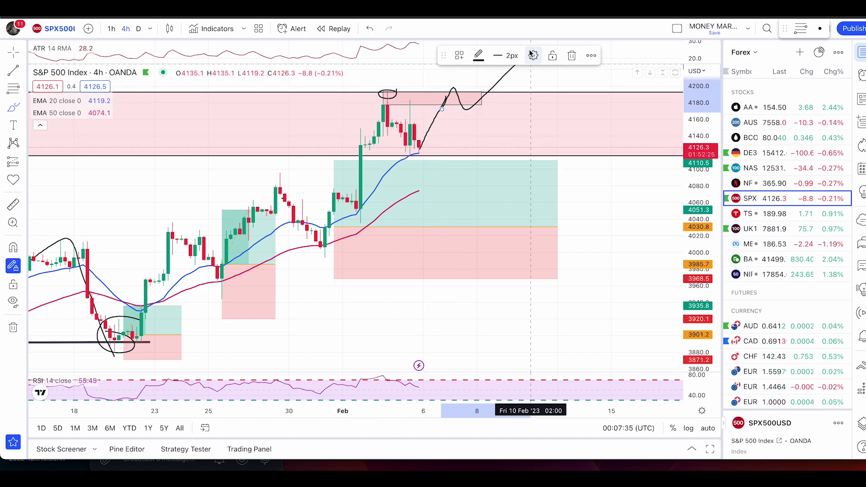
key(super+z)
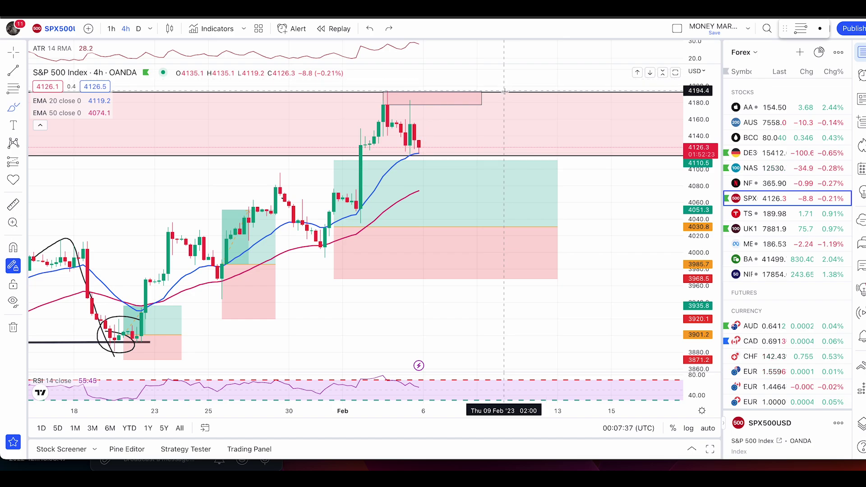
- Sketch a projected drop to the EMA 50 and a rise to the zone's upper edge, circle the earlier low, and undo the strokes
drag(420, 149, 422, 184)
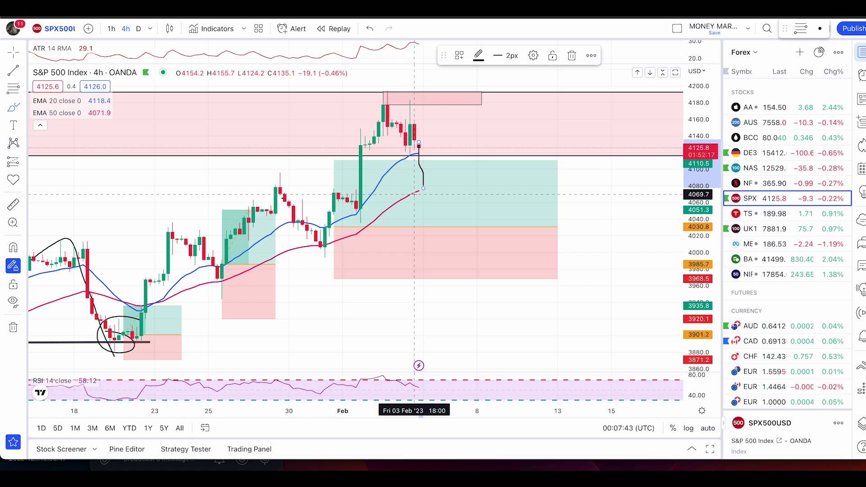
mouse_move(433, 170)
mouse_down()
mouse_move(432, 200)
mouse_move(450, 180)
mouse_up()
drag(345, 214, 358, 212)
drag(428, 199, 490, 93)
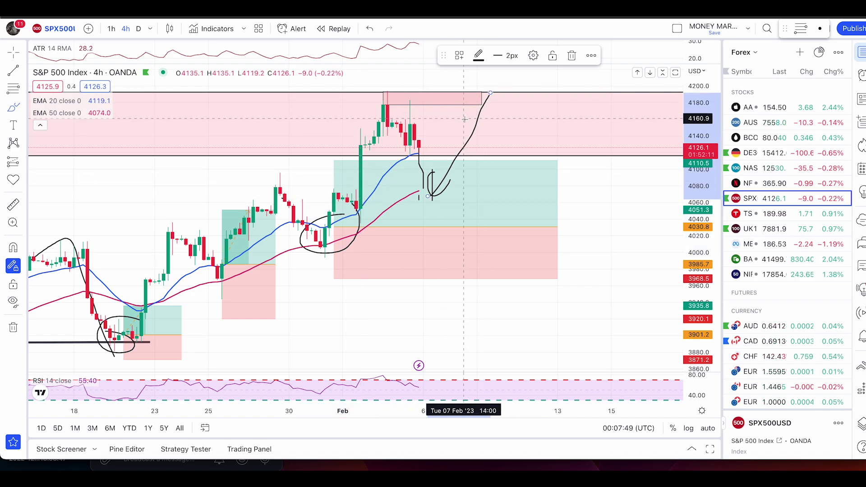
key(super+z)
key(super+z)
key(super+z)
key(ctrl+z)
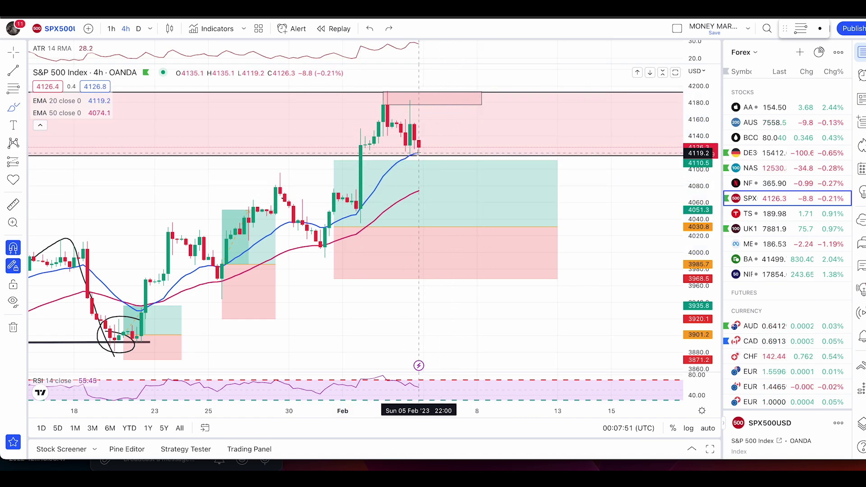
- Sketch a drop from the EMA 20 to the EMA 50 with the Brush, and undo the projected rise into the small rectangle
drag(418, 154, 418, 192)
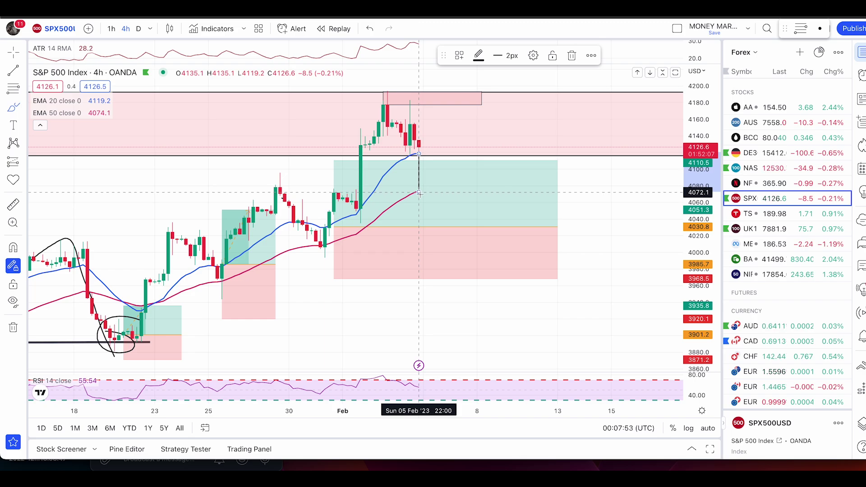
mouse_move(423, 192)
mouse_down()
mouse_move(412, 183)
mouse_move(427, 195)
mouse_move(419, 193)
mouse_move(454, 106)
mouse_move(430, 100)
mouse_move(486, 98)
mouse_up()
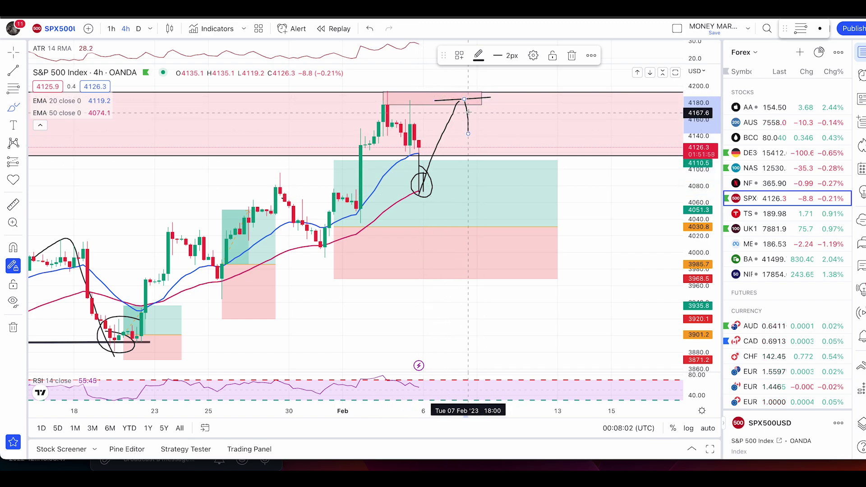
key(ctrl+z)
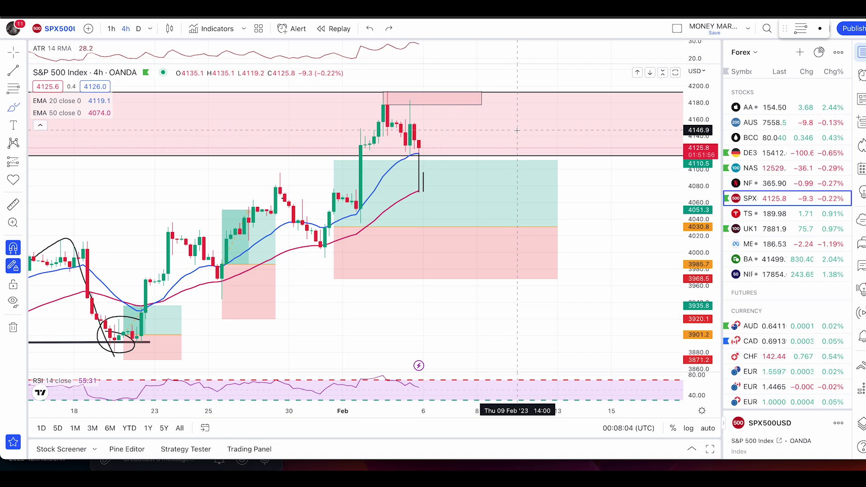
- Switch the chart to UK100GBP, reset the chart view, and draw a Fibonacci retracement from 7768.5 up to the latest high
click(765, 230)
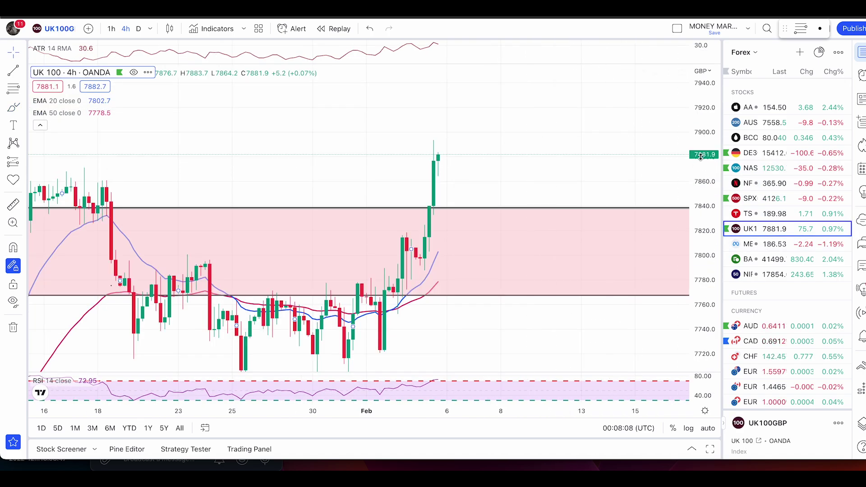
scroll(563, 164, down, 2)
right_click(591, 155)
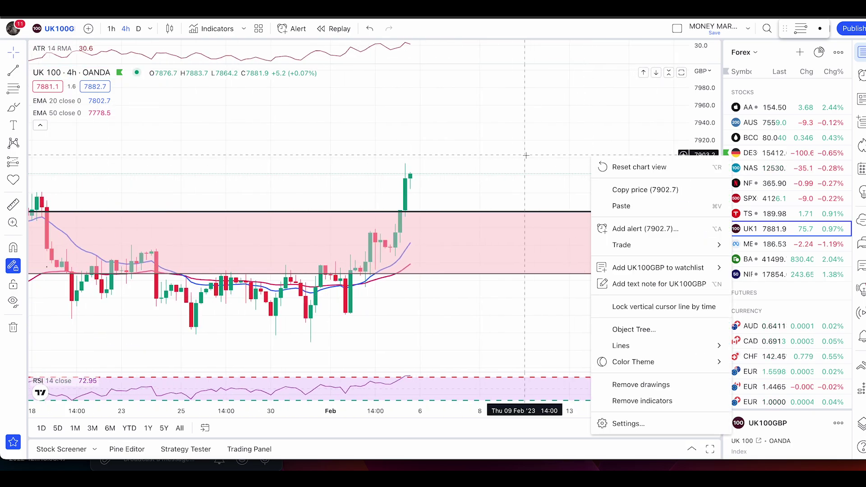
click(627, 168)
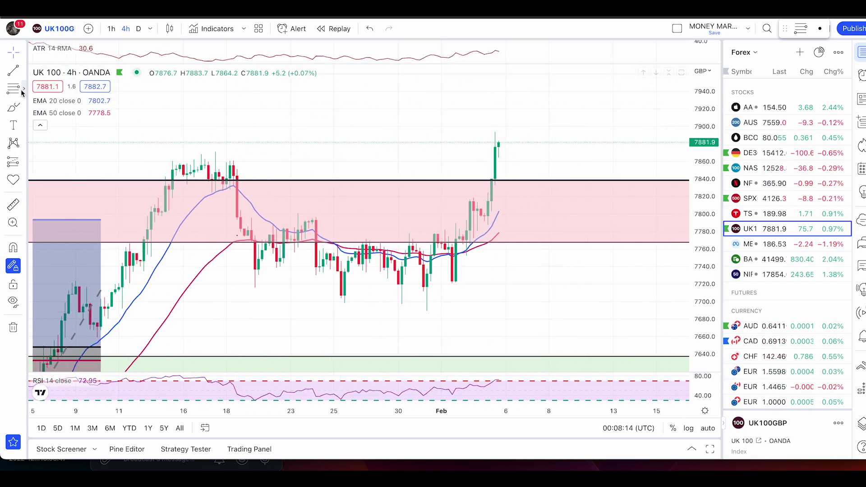
mouse_move(538, 132)
mouse_down()
mouse_move(443, 175)
mouse_move(445, 210)
mouse_up()
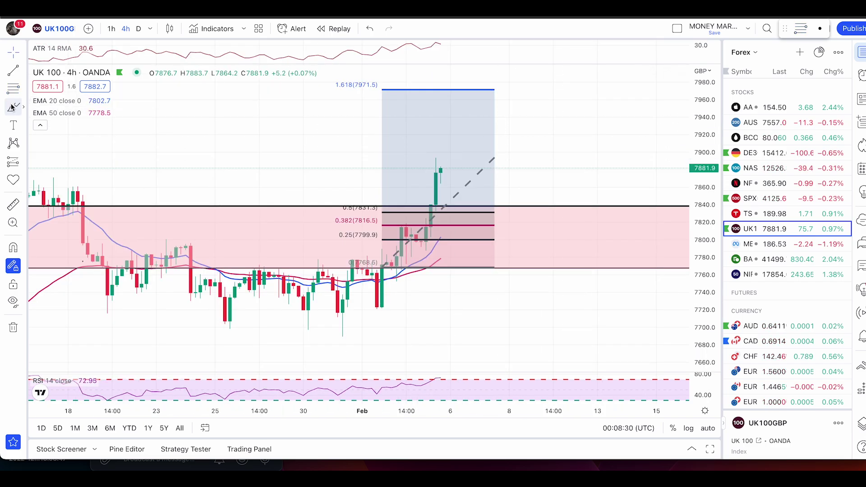
- Sketch a projected dip to the 0.5 Fibonacci level and a rise from it with the Brush, and undo the strokes
click(12, 107)
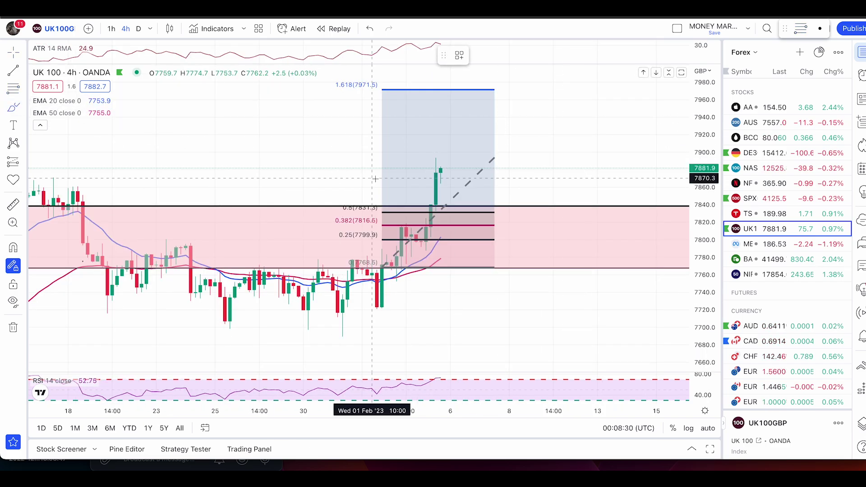
drag(432, 170, 460, 203)
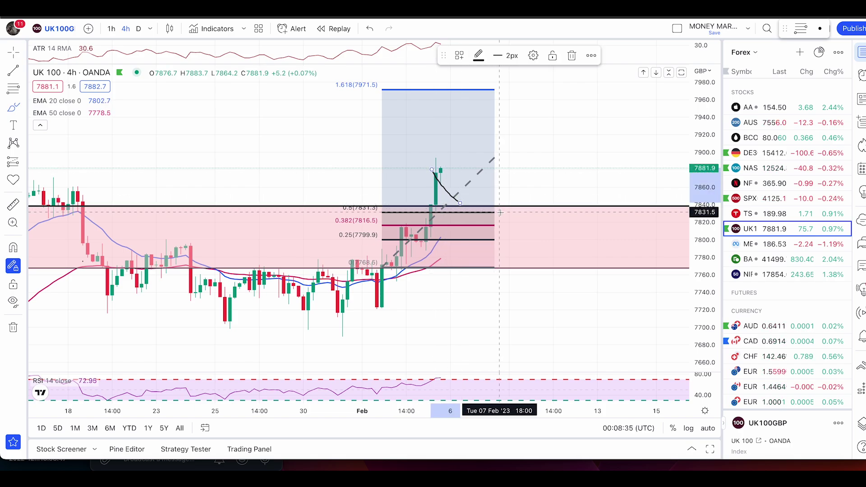
mouse_move(456, 198)
mouse_down()
mouse_move(467, 220)
mouse_move(503, 131)
mouse_up()
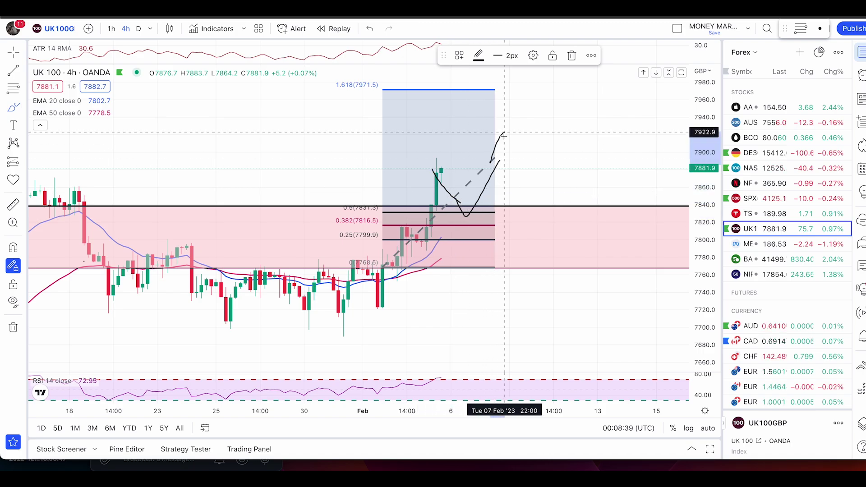
key(super+z)
key(super+z)
key(super+z)
- Sketch alternative projected paths from the latest UK 100 candle with the Brush and undo them
mouse_move(428, 170)
mouse_down()
mouse_move(469, 211)
mouse_move(465, 223)
mouse_move(475, 191)
mouse_move(499, 168)
mouse_up()
key(super+z)
key(super+z)
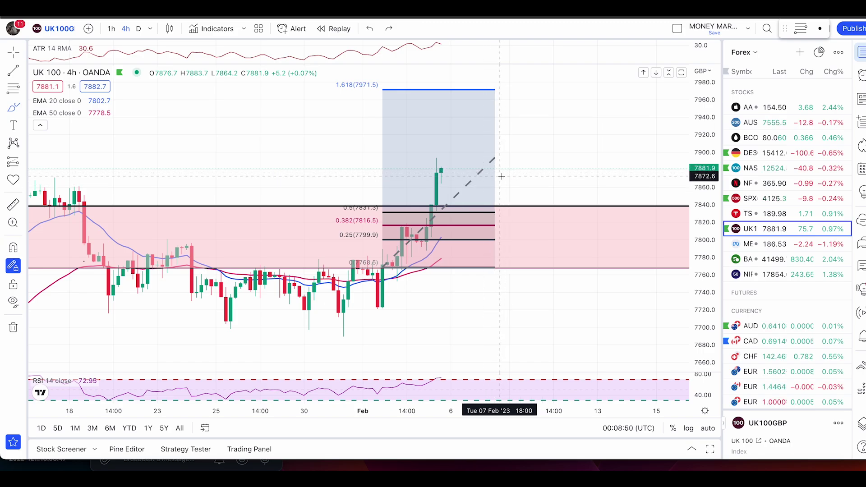
mouse_move(438, 171)
mouse_down()
mouse_move(483, 174)
mouse_move(509, 143)
mouse_up()
key(ctrl+z)
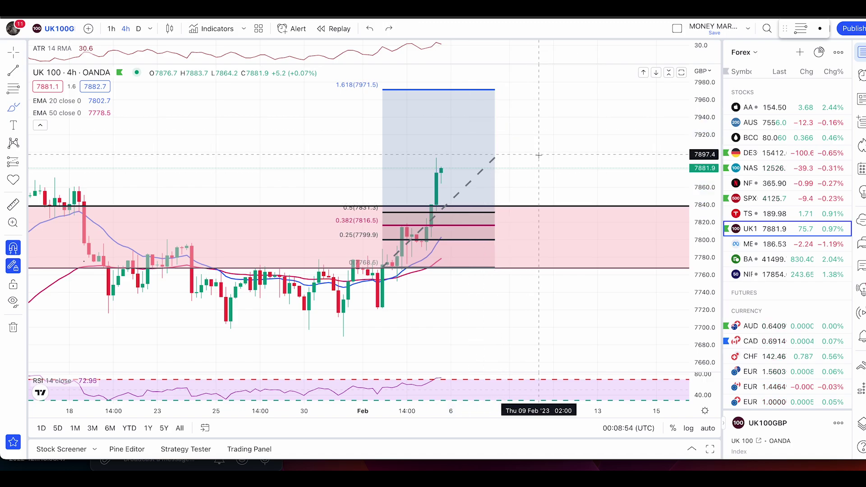
- Switch the chart to DE30EUR from the watchlist
scroll(535, 144, up, 2)
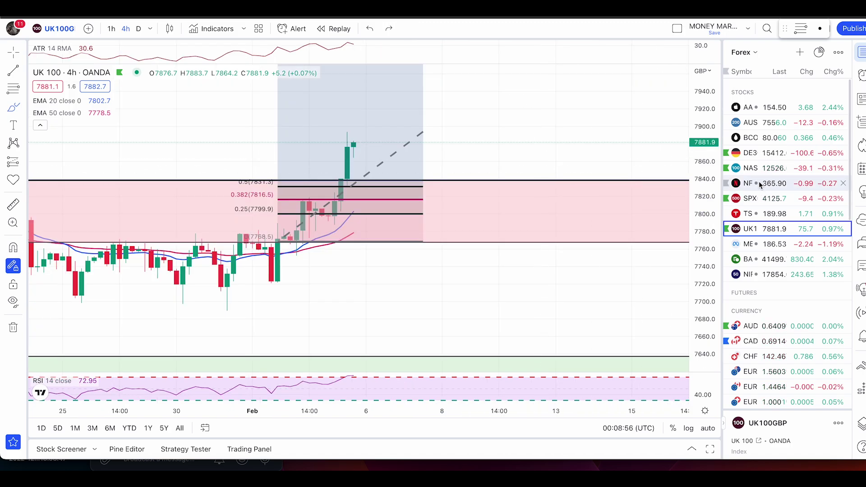
click(750, 153)
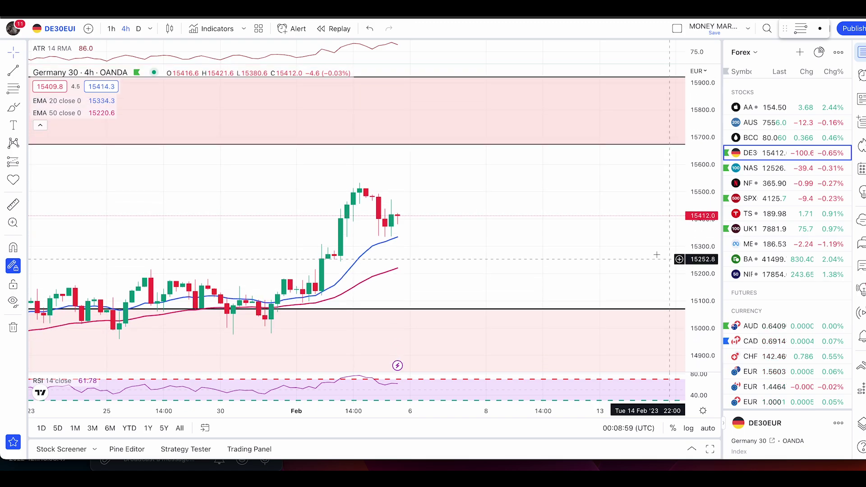
- Sketch projected rises from the latest Germany 30 candle and mark the recent high with the Brush, and undo the strokes
click(14, 107)
mouse_move(413, 217)
mouse_down()
mouse_move(395, 243)
mouse_move(398, 216)
mouse_up()
key(ctrl+z)
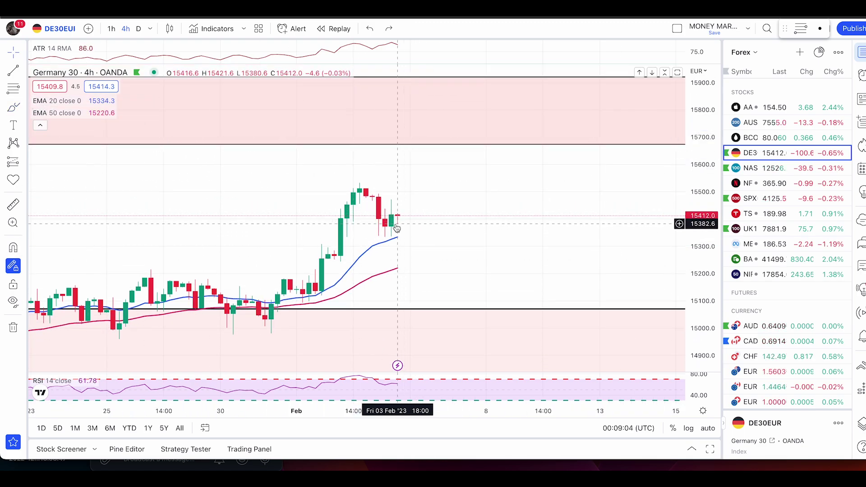
click(18, 108)
drag(393, 217, 429, 158)
mouse_move(398, 171)
mouse_down()
mouse_move(436, 135)
mouse_move(448, 161)
mouse_up()
key(ctrl+z)
key(ctrl+z)
mouse_move(370, 187)
mouse_down()
mouse_move(361, 183)
mouse_move(385, 200)
mouse_up()
key(ctrl+z)
- Switch the Germany 30 chart to the daily timeframe and select the upper red rectangle
click(140, 29)
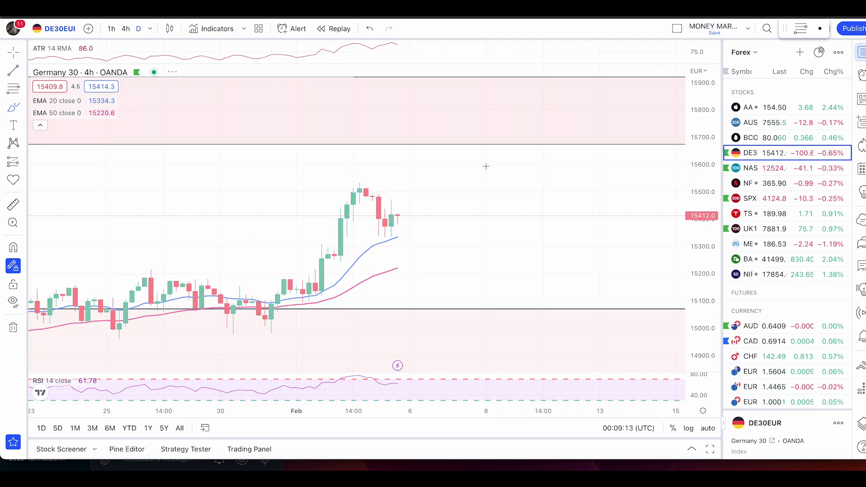
click(535, 110)
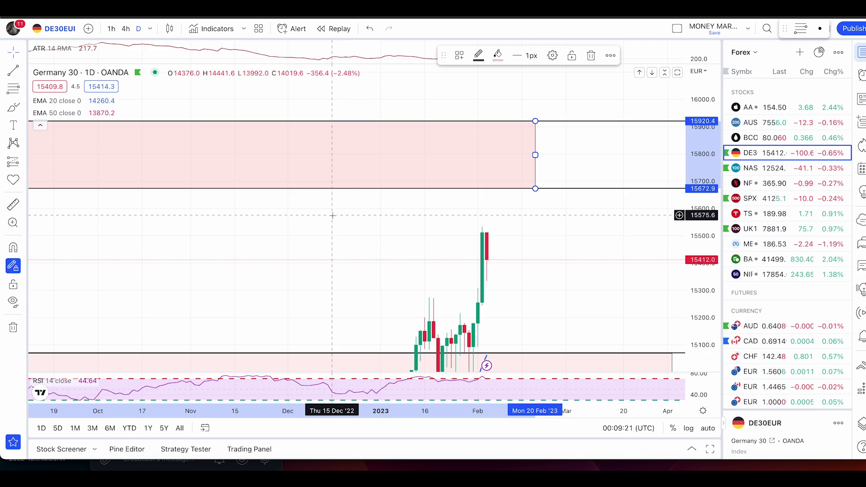
- Sketch a projected rise from the last daily candle into the upper red zone, circle the reaction area, and undo the last stroke
click(17, 110)
mouse_move(488, 236)
mouse_down()
mouse_move(518, 177)
mouse_move(526, 207)
mouse_up()
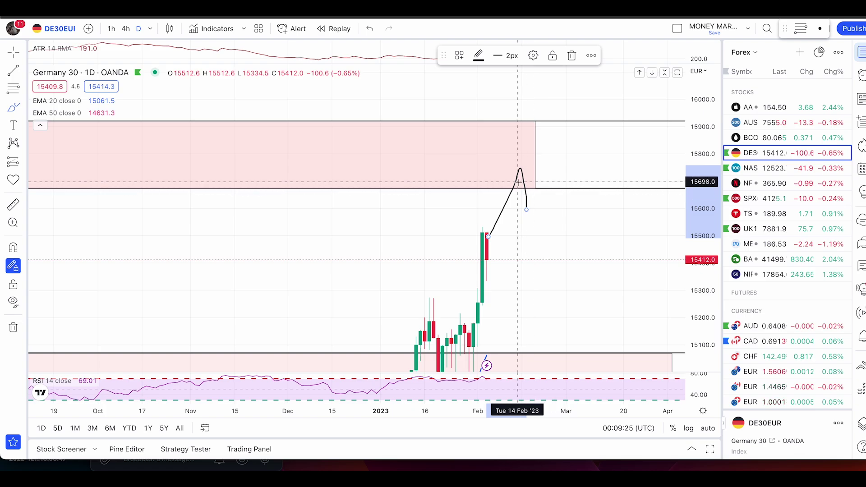
mouse_move(526, 176)
mouse_down()
mouse_move(544, 188)
mouse_move(584, 159)
mouse_move(597, 189)
mouse_move(606, 167)
mouse_up()
key(ctrl+z)
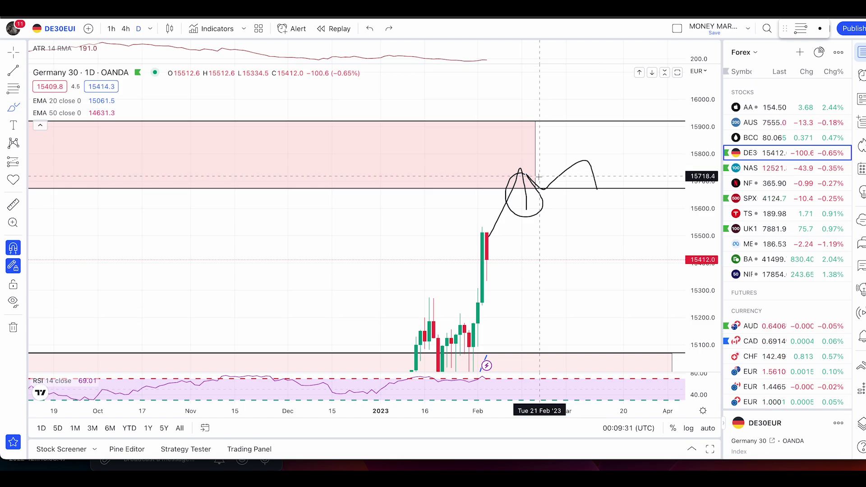